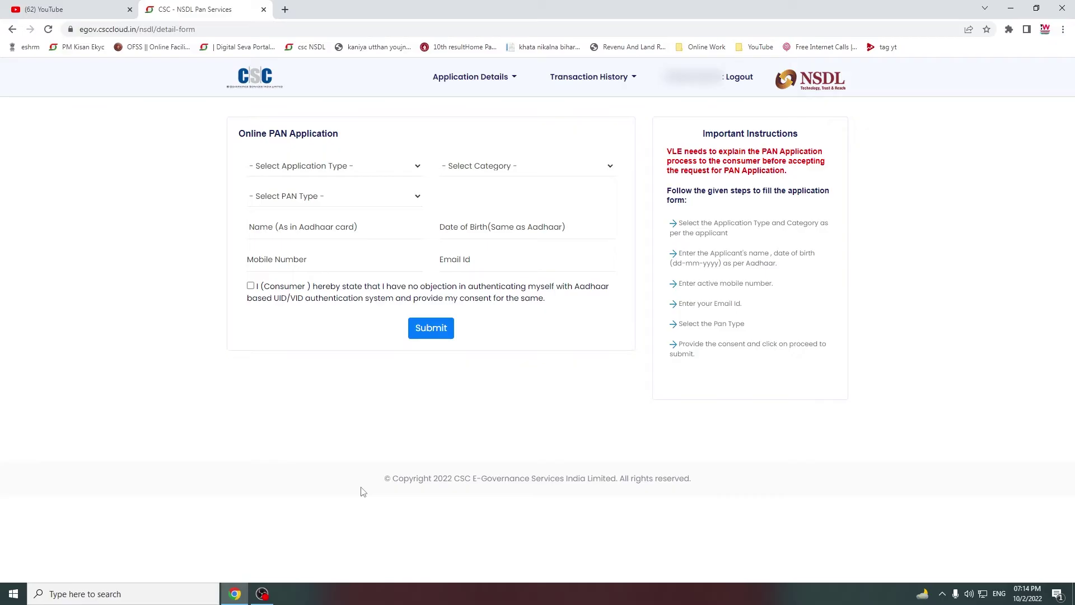
Open the list of draft PAN applications available for resubmission
{"action": "left_click", "coordinate": [491, 76]}
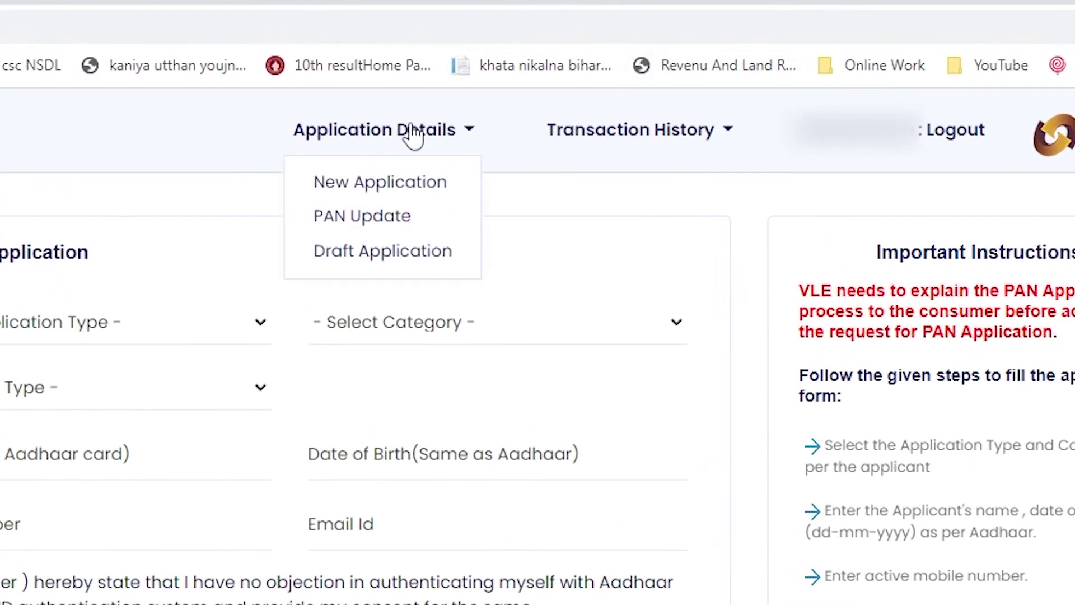
{"action": "left_click", "coordinate": [370, 261]}
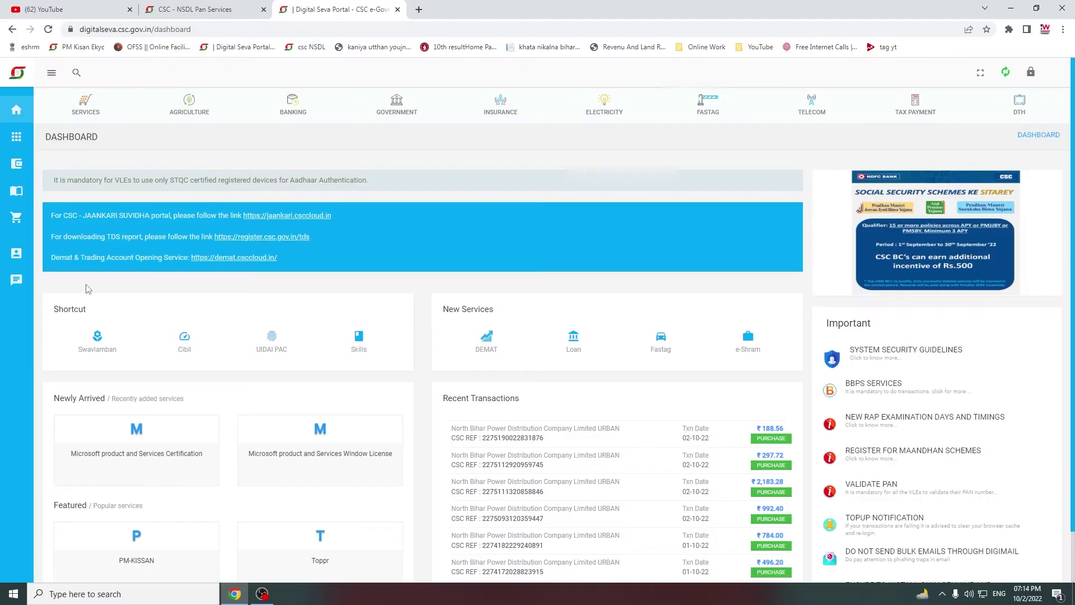
Open the closed support ticket "refund money customers not available" and read the reply's instructions on retrying failed applications
{"action": "mouse_move", "coordinate": [16, 280]}
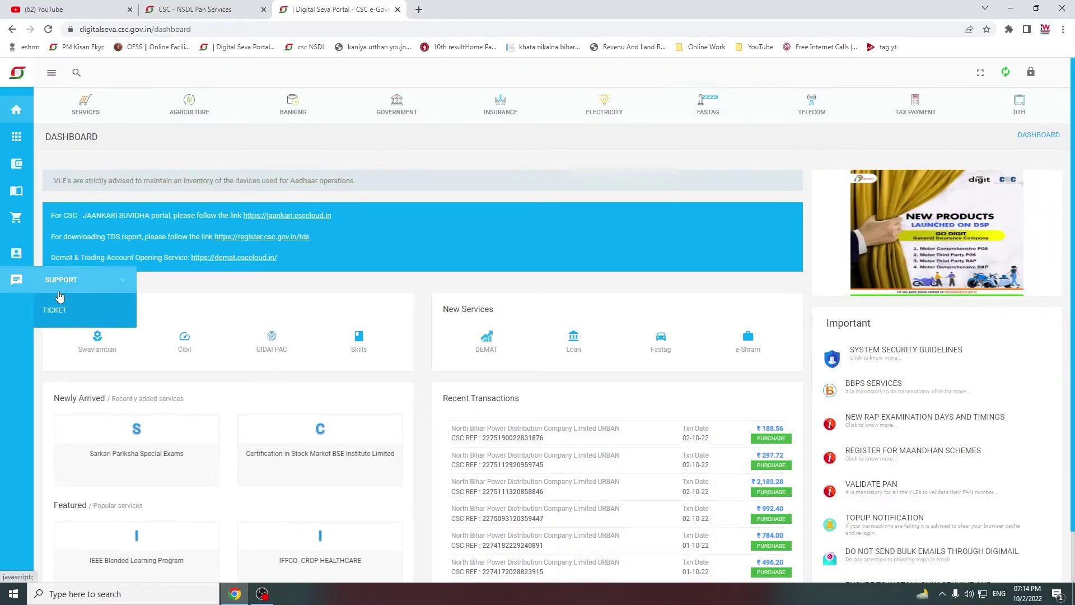
{"action": "left_click", "coordinate": [55, 312]}
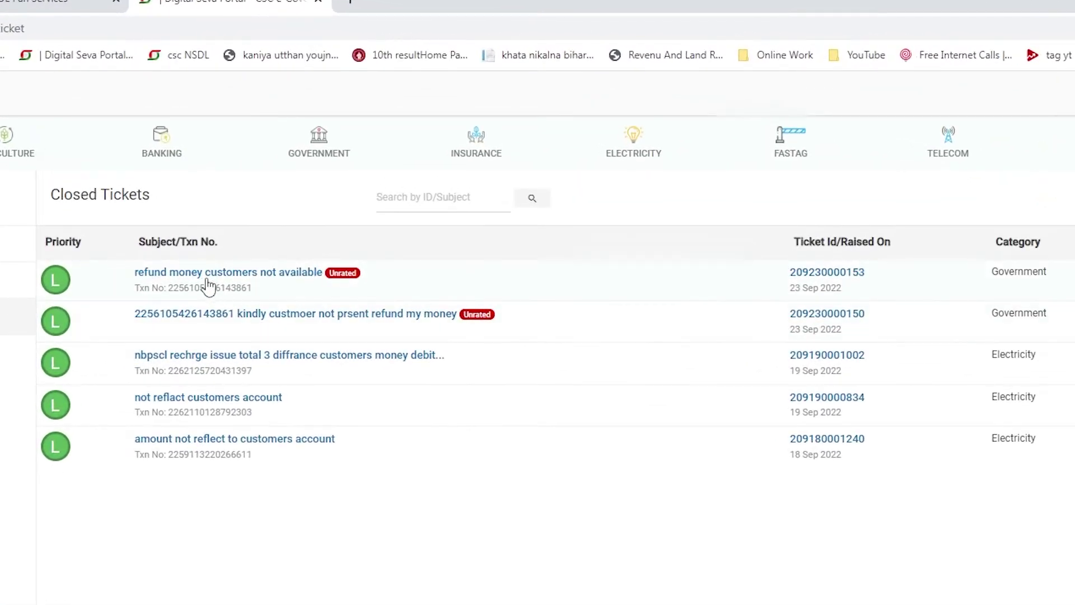
{"action": "left_click", "coordinate": [312, 279]}
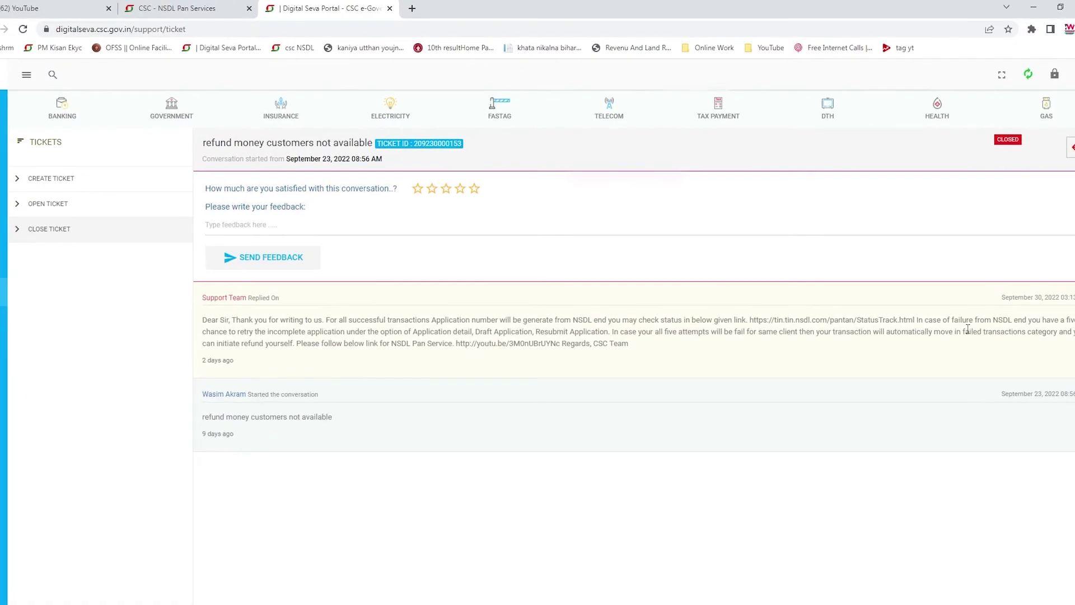
{"action": "double_click", "coordinate": [954, 321]}
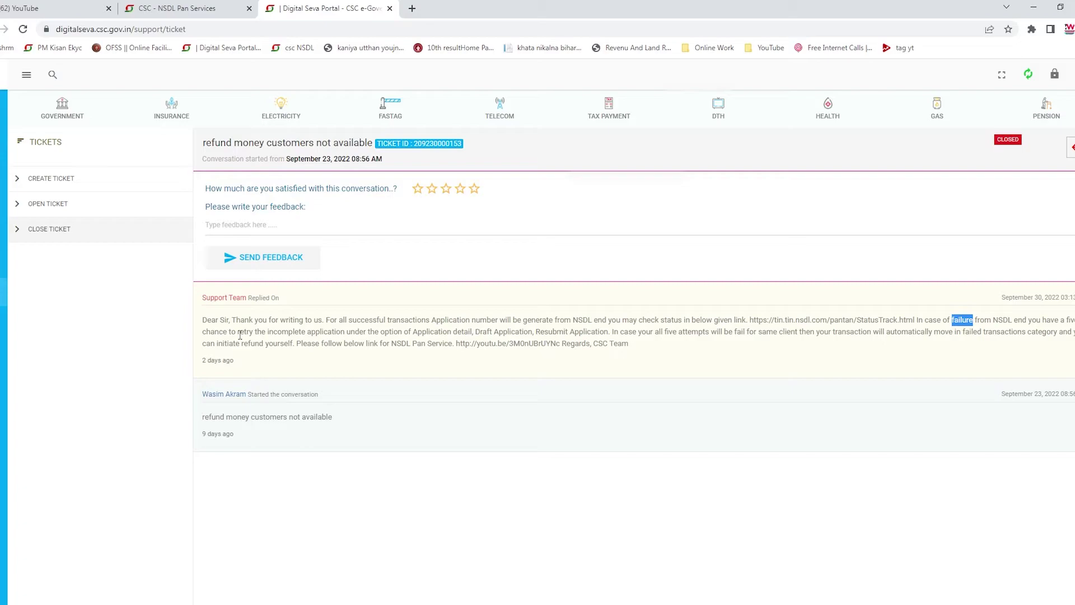
{"action": "left_click_drag", "start_coordinate": [306, 333], "coordinate": [534, 333]}
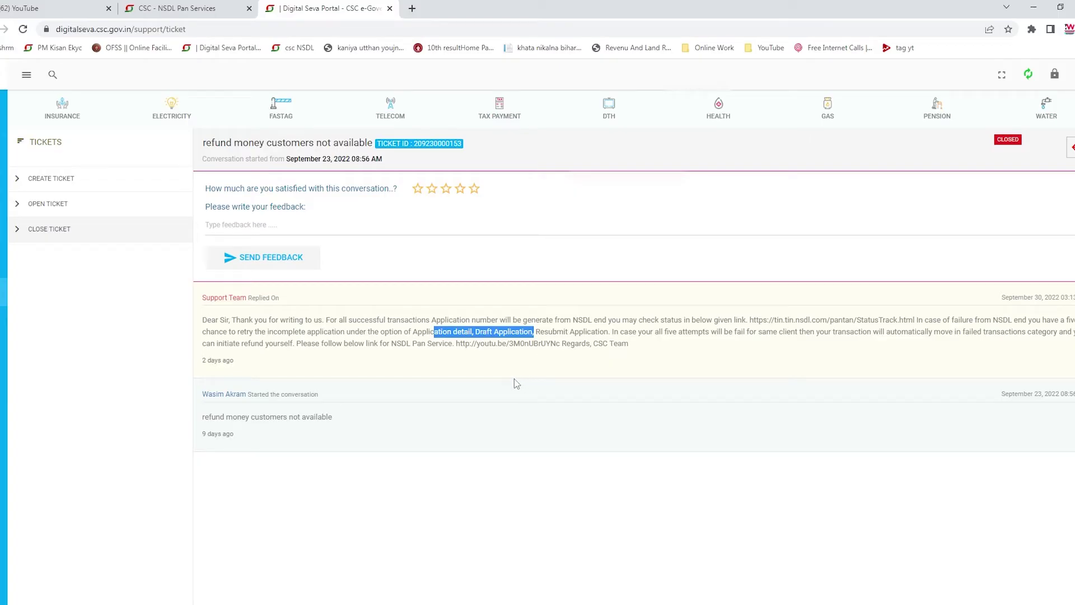
Resubmit the Form 49A draft dated 13-09-2022, choosing the applicant's title in the e-KYC PAN form
{"action": "left_click", "coordinate": [174, 8]}
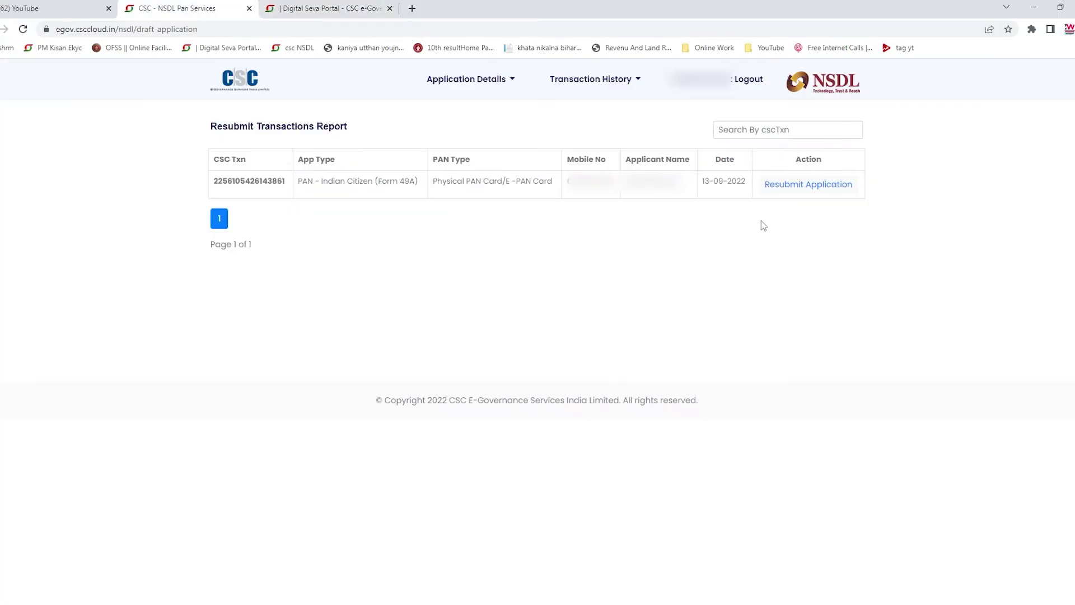
{"action": "left_click", "coordinate": [798, 185]}
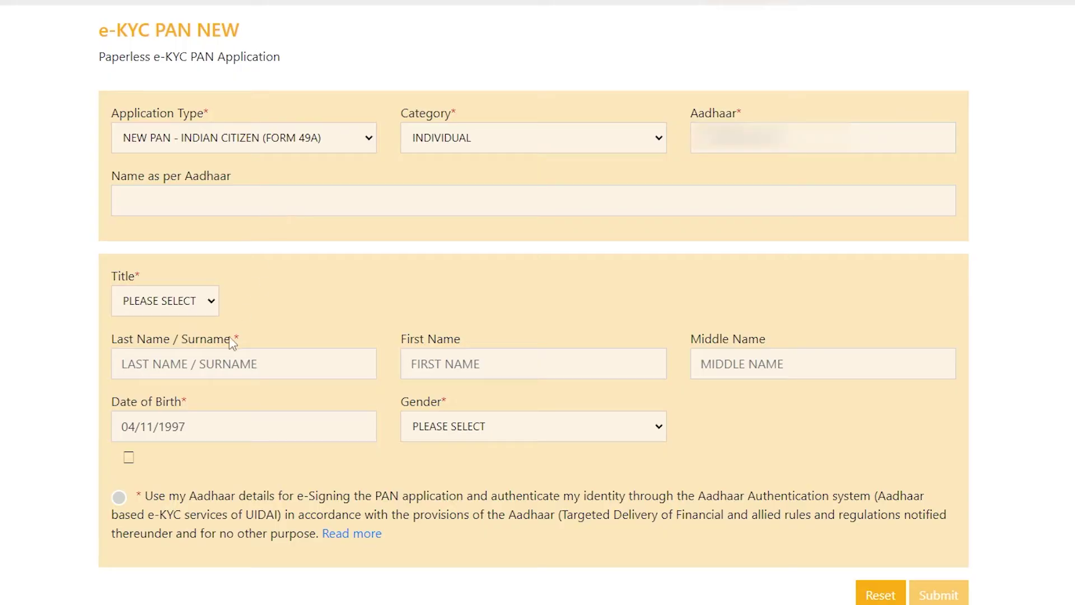
{"action": "left_click", "coordinate": [187, 303]}
{"action": "left_click", "coordinate": [154, 343]}
{"action": "left_click", "coordinate": [187, 363]}
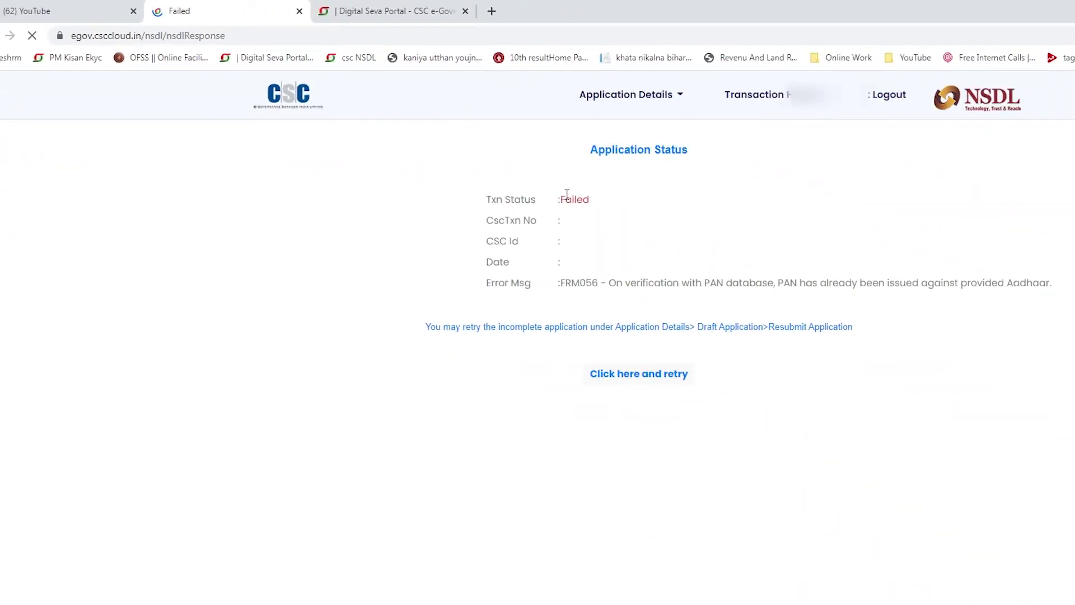
Retry the failed PAN application by logging in with Digital Seva Connect, reopening the draft and proceeding to the NSDL portal
{"action": "left_click_drag", "start_coordinate": [562, 198], "coordinate": [607, 207]}
{"action": "left_click", "coordinate": [650, 374]}
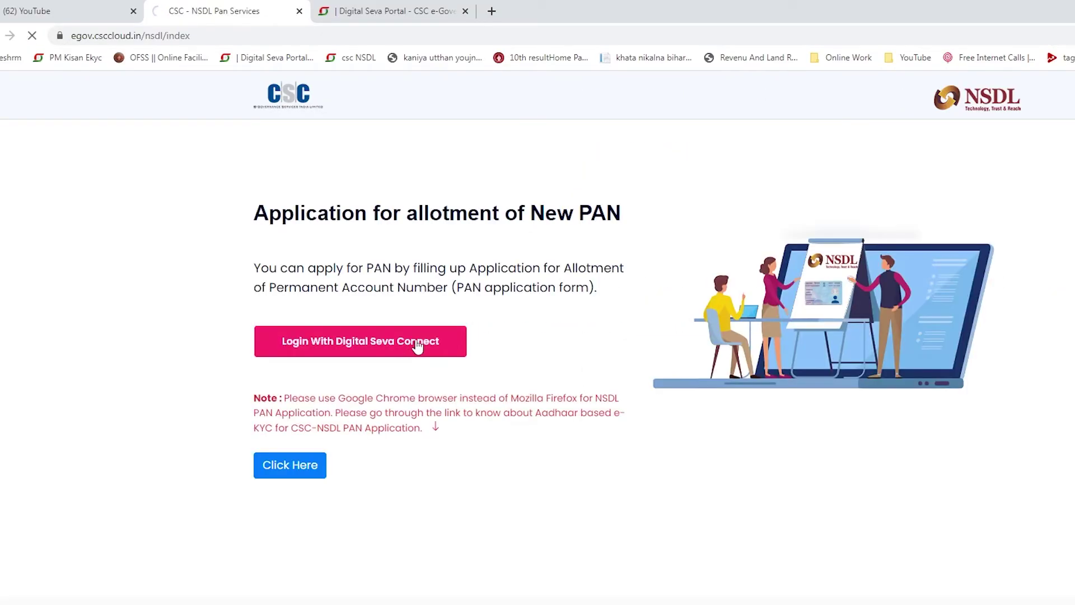
{"action": "left_click", "coordinate": [417, 345]}
{"action": "left_click", "coordinate": [567, 103]}
{"action": "left_click", "coordinate": [557, 173]}
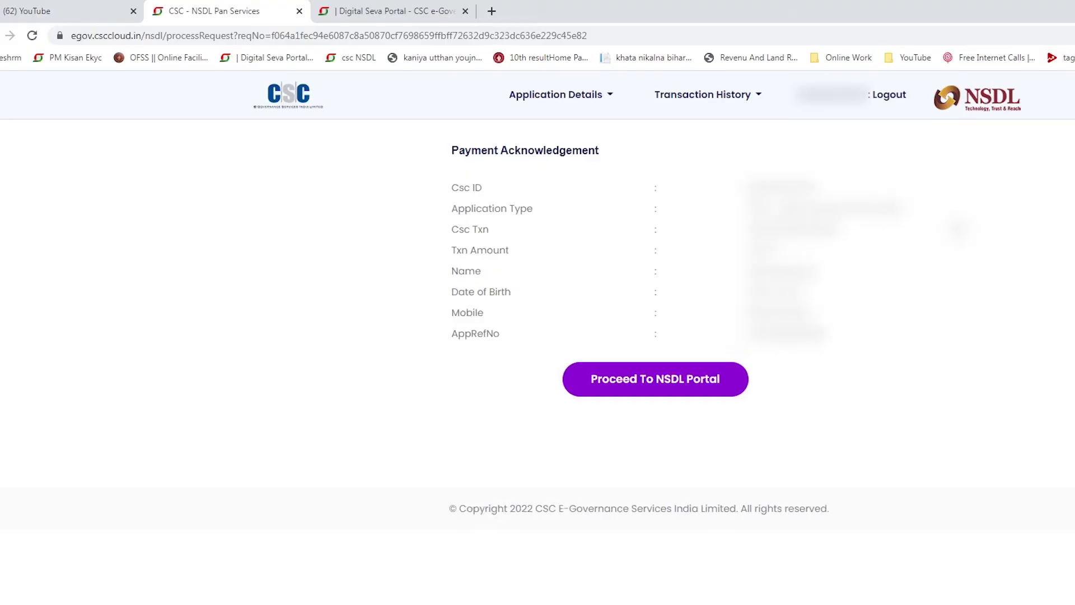
{"action": "left_click", "coordinate": [626, 396]}
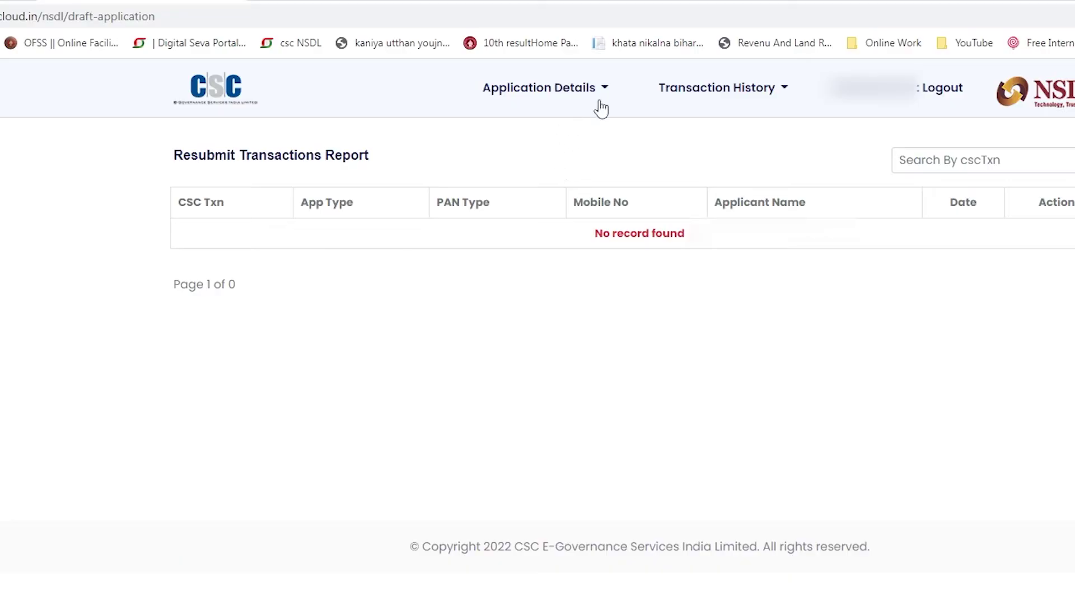
Check the Resubmit Transactions Report for remaining drafts and open the Failed Transactions Report
{"action": "triple_click", "coordinate": [618, 230]}
{"action": "left_click", "coordinate": [695, 242]}
{"action": "left_click", "coordinate": [767, 88]}
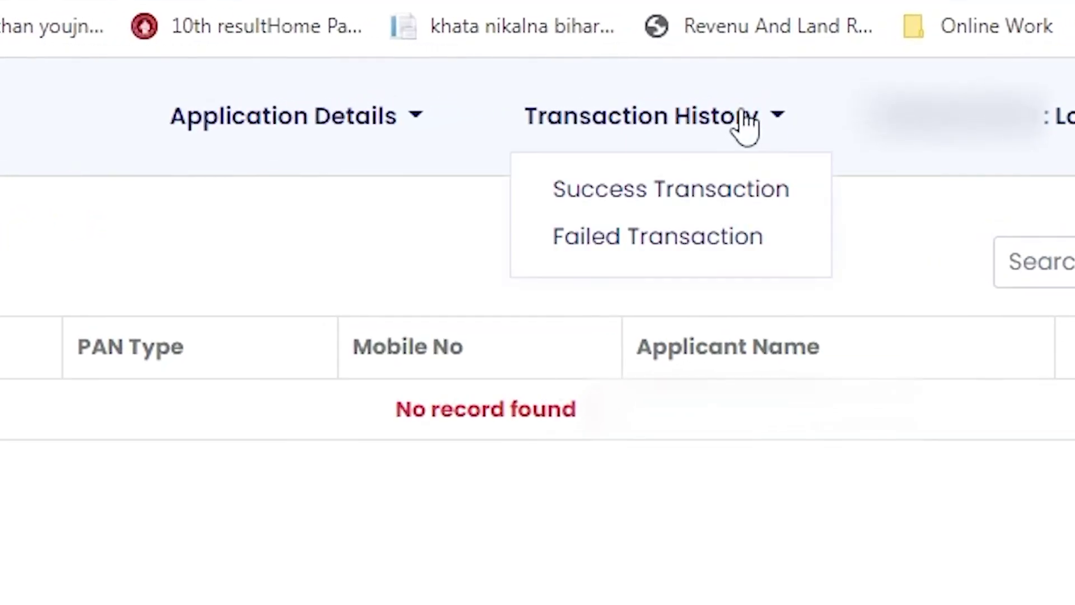
{"action": "left_click", "coordinate": [667, 240]}
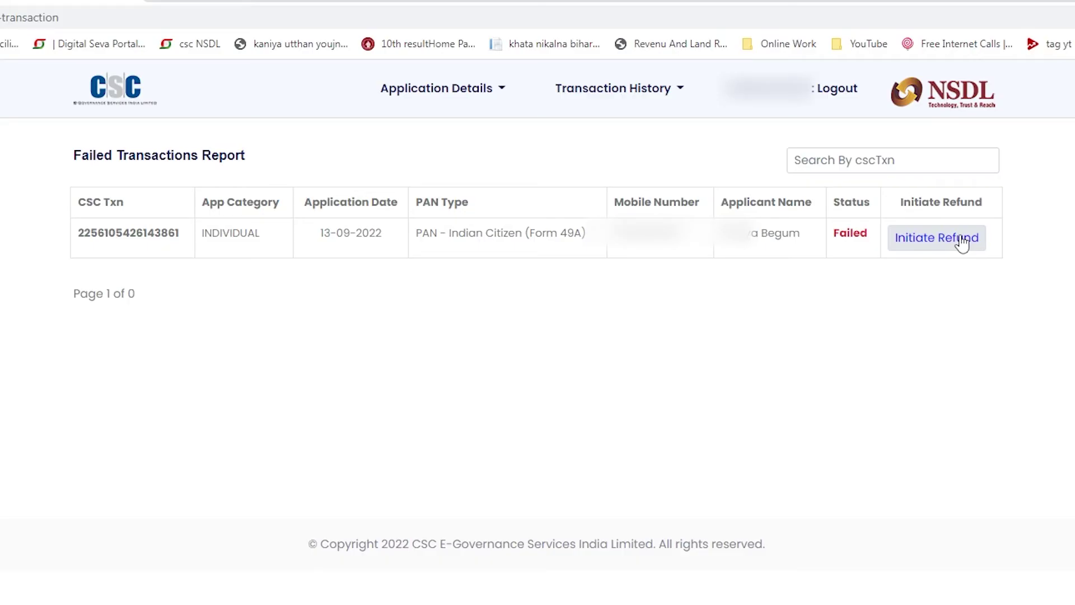
Initiate the refund for the failed Form 49A transaction dated 13-09-2022
{"action": "left_click", "coordinate": [666, 89]}
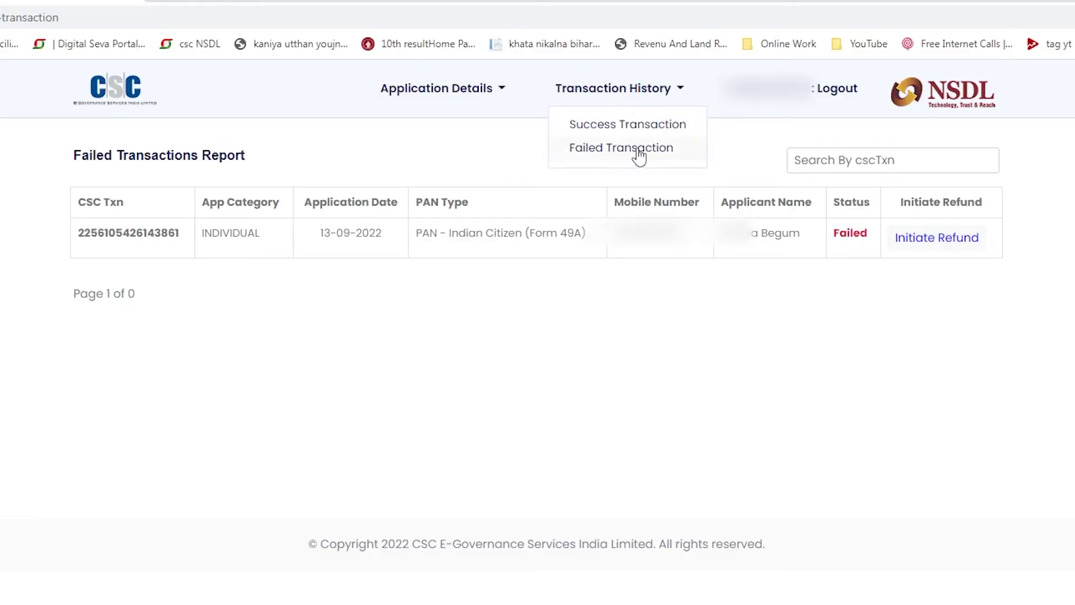
{"action": "left_click", "coordinate": [489, 94]}
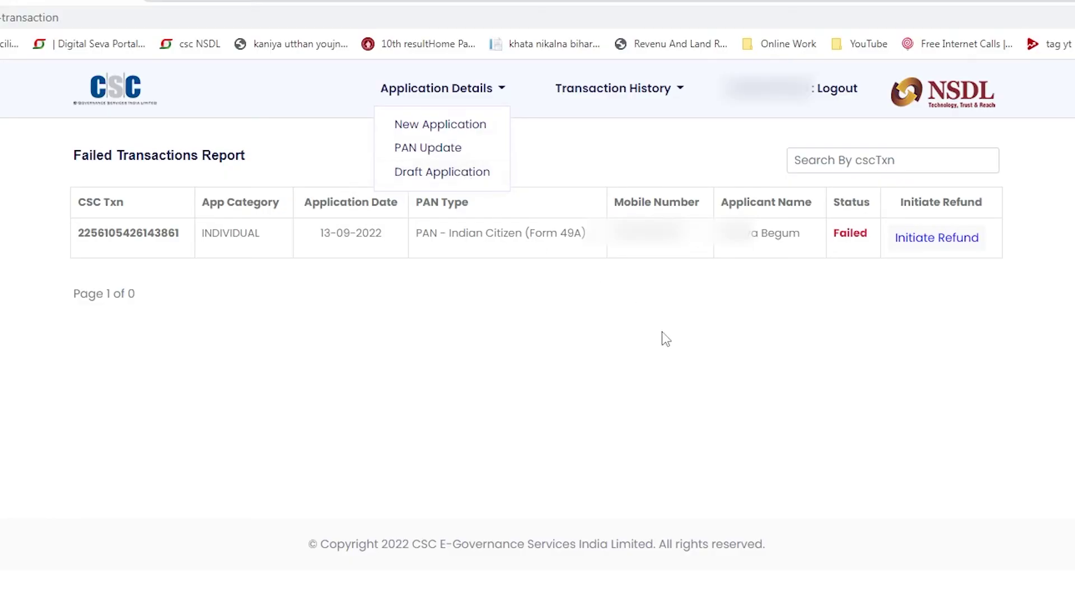
{"action": "left_click", "coordinate": [943, 246]}
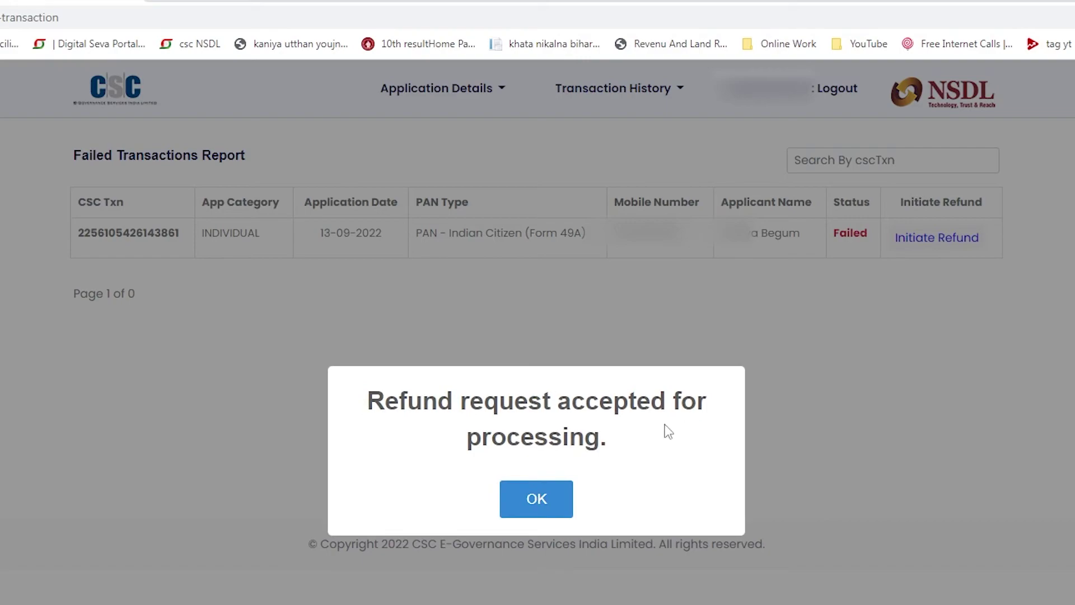
{"action": "left_click", "coordinate": [529, 498]}
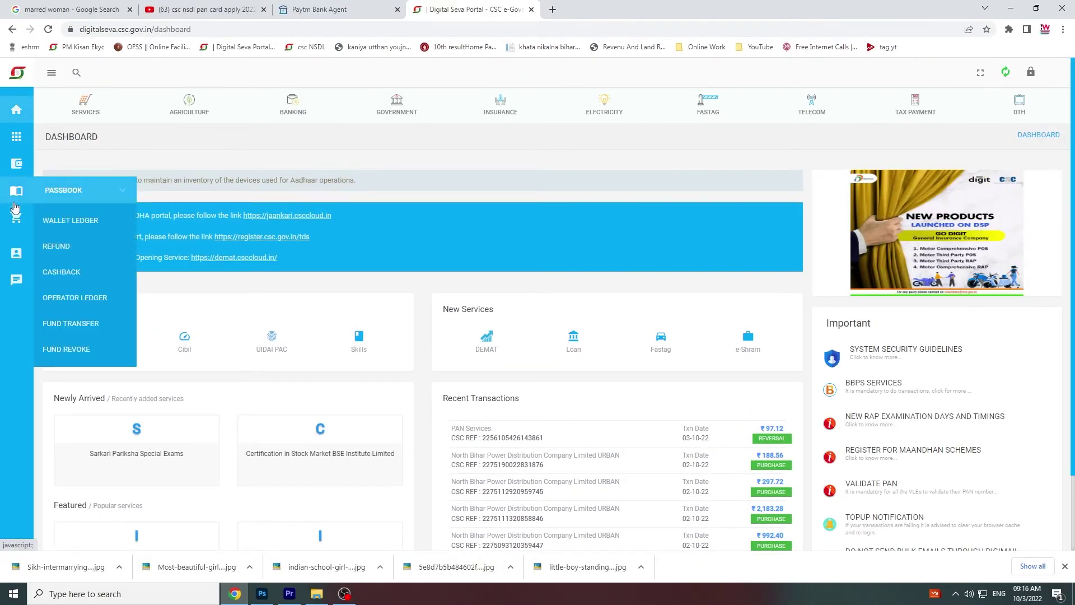
Open the passbook's refund list on the Digital Seva Portal and view the 03 October 2022 entry's details
{"action": "mouse_move", "coordinate": [16, 213]}
{"action": "mouse_move", "coordinate": [15, 191]}
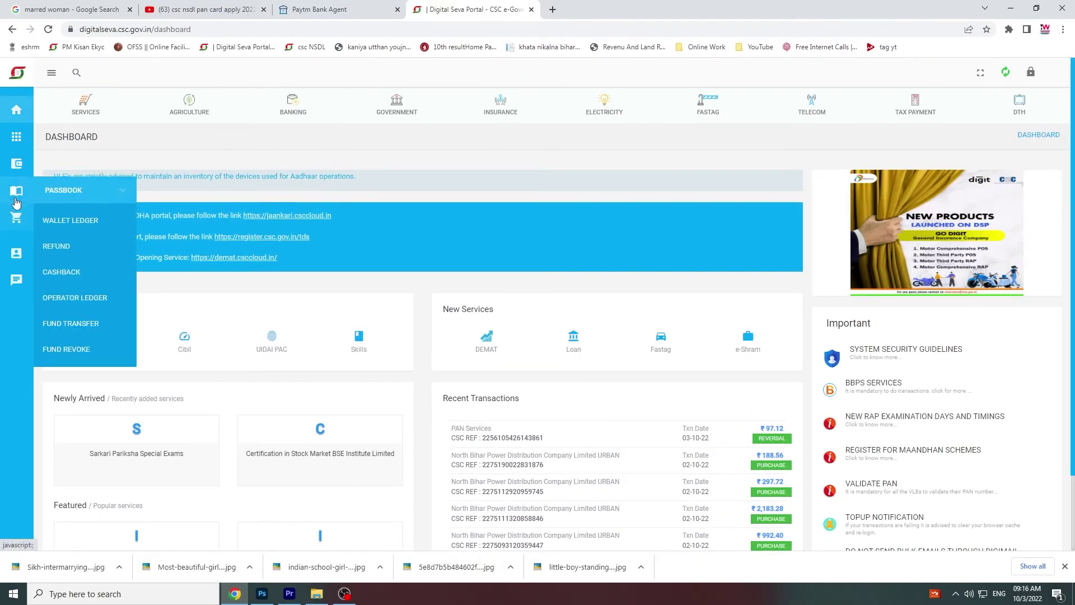
{"action": "left_click", "coordinate": [81, 245]}
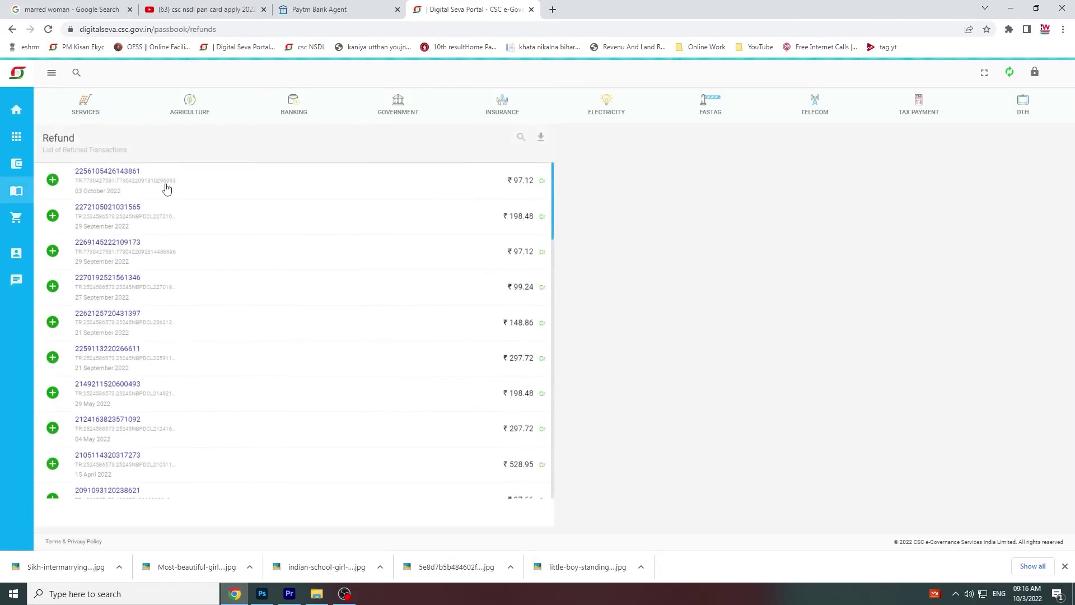
{"action": "left_click", "coordinate": [360, 182]}
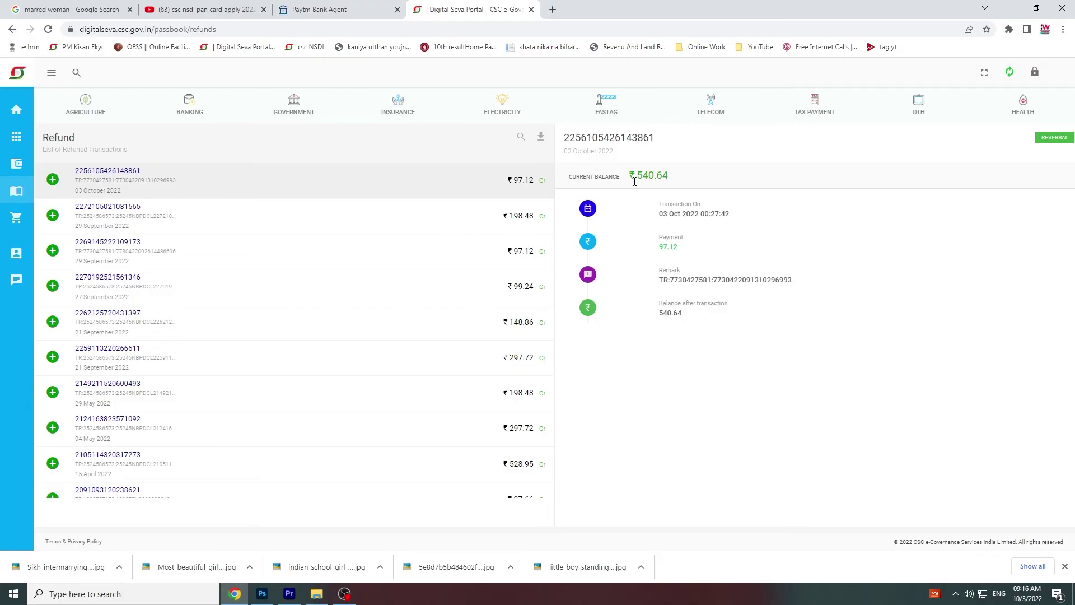
Open the wallet ledger and view the details of the reversal entry dated 03 October 2022
{"action": "mouse_move", "coordinate": [16, 217]}
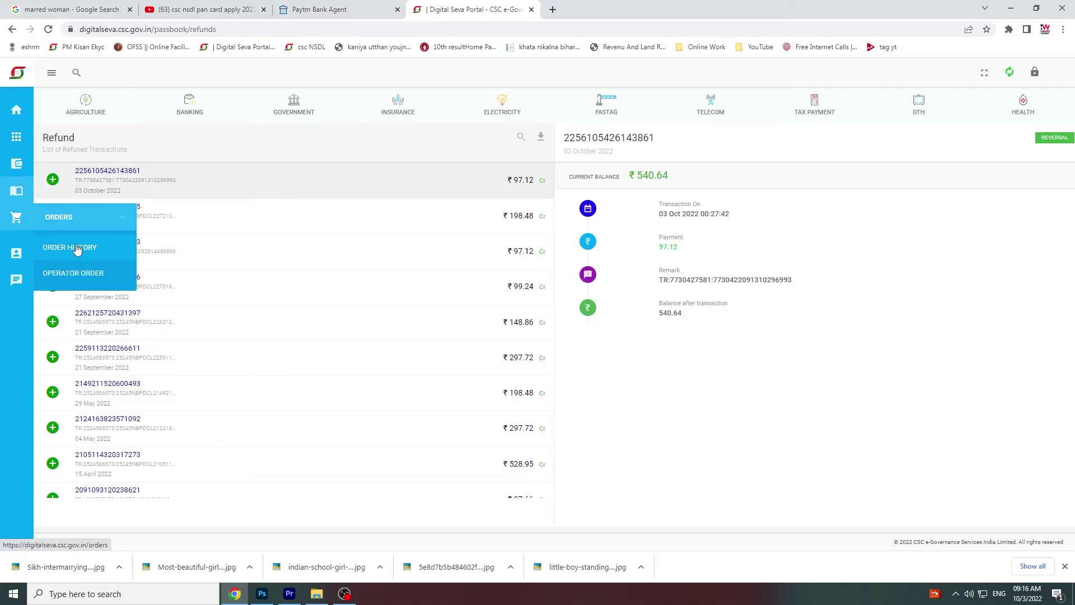
{"action": "mouse_move", "coordinate": [16, 191]}
{"action": "left_click", "coordinate": [72, 224]}
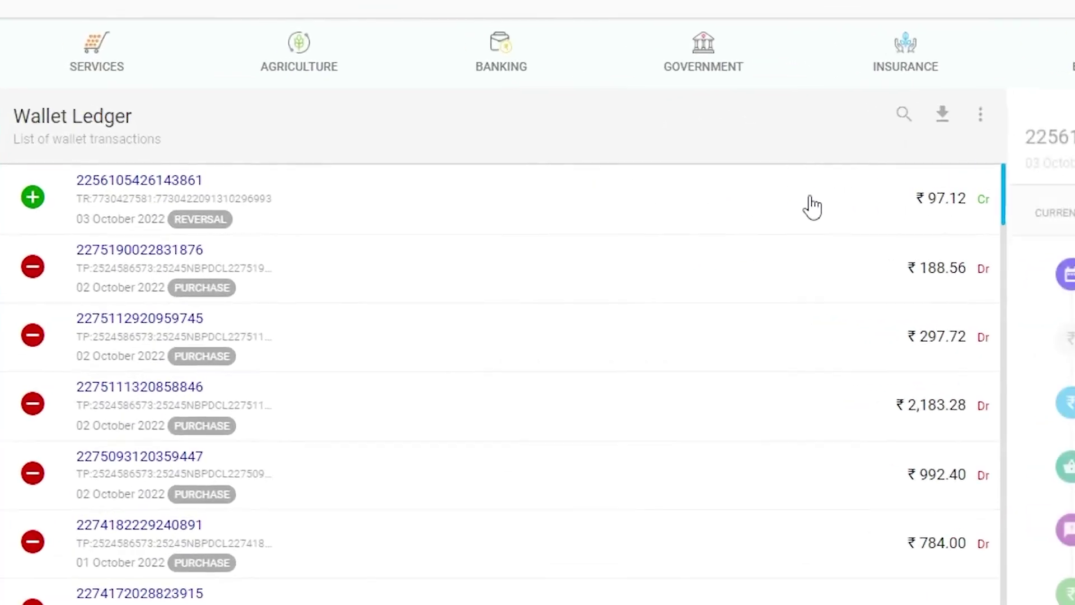
{"action": "left_click", "coordinate": [253, 234]}
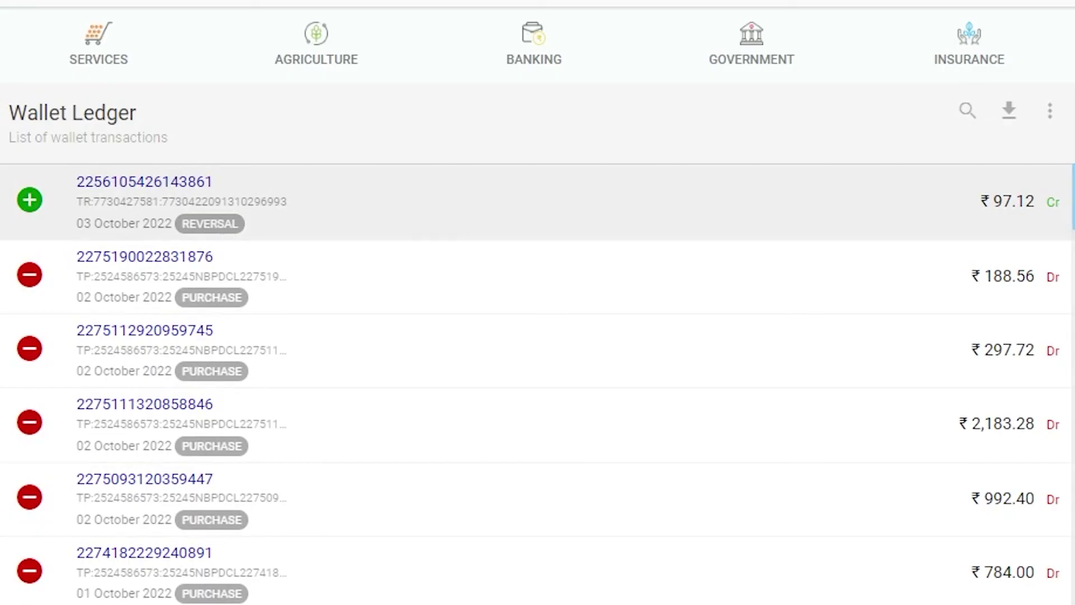
Examine the transaction type, payment and product of the wallet ledger reversals dated 03 October and 29 September 2022
{"action": "left_click_drag", "start_coordinate": [520, 344], "coordinate": [624, 342]}
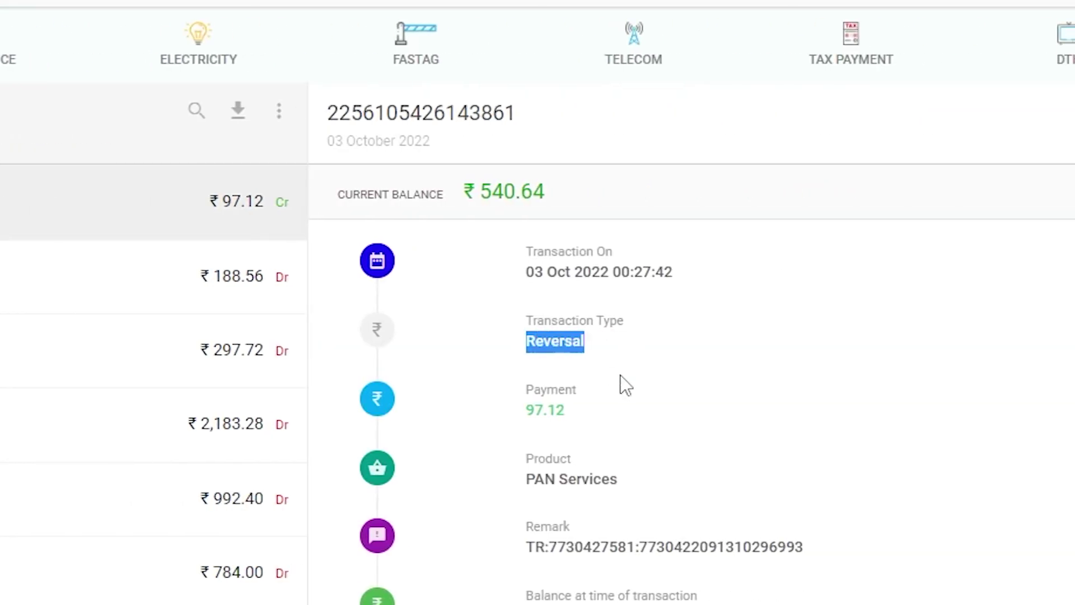
{"action": "left_click", "coordinate": [594, 387]}
{"action": "left_click_drag", "start_coordinate": [503, 418], "coordinate": [631, 410]}
{"action": "left_click_drag", "start_coordinate": [509, 485], "coordinate": [674, 483]}
{"action": "left_click", "coordinate": [761, 439]}
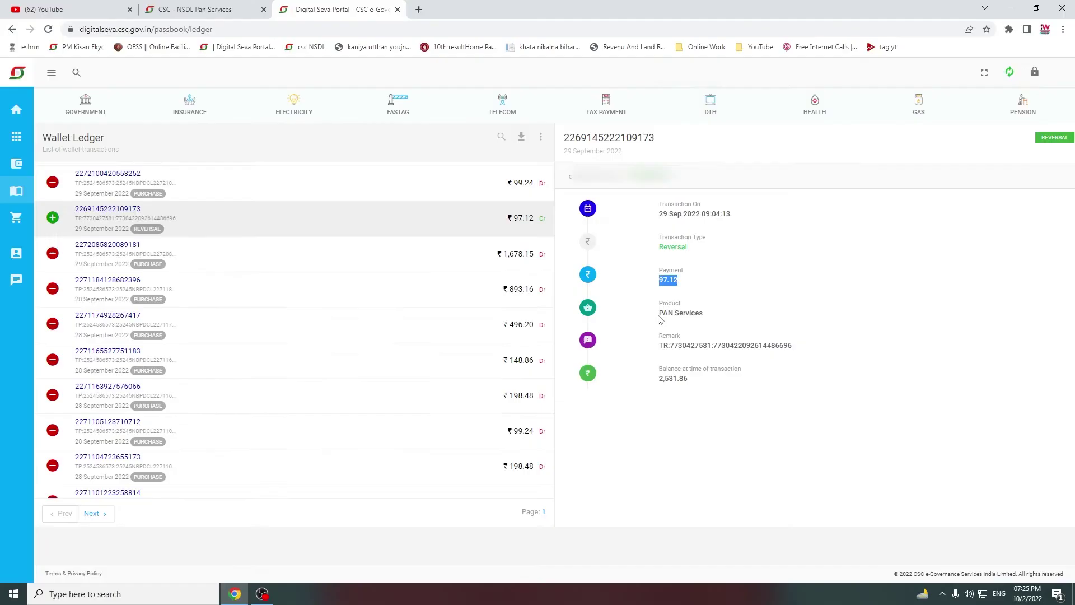
{"action": "left_click_drag", "start_coordinate": [657, 313], "coordinate": [728, 317]}
{"action": "left_click", "coordinate": [716, 319]}
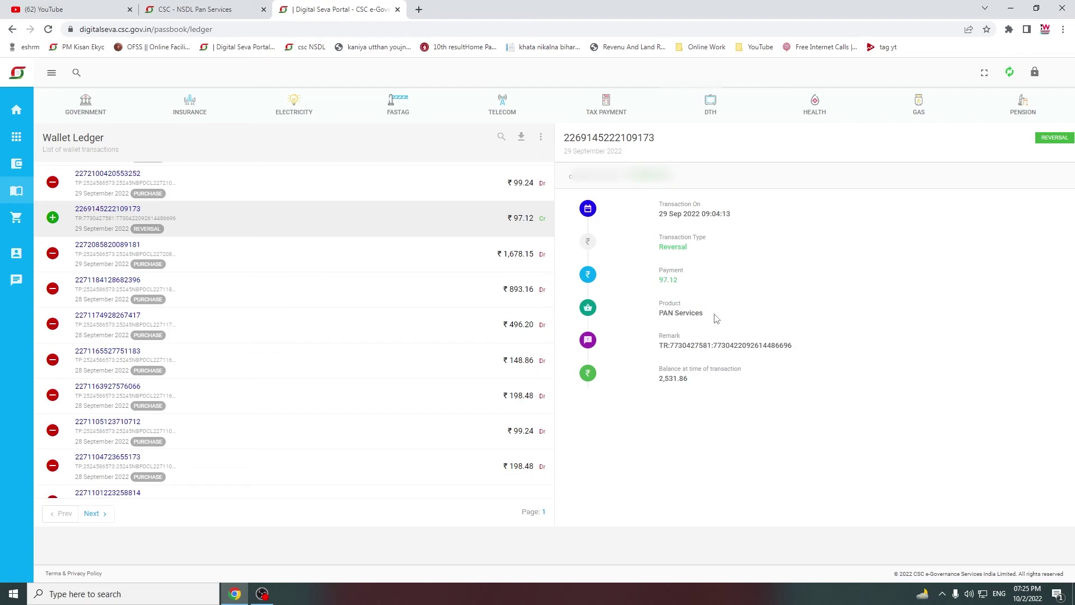